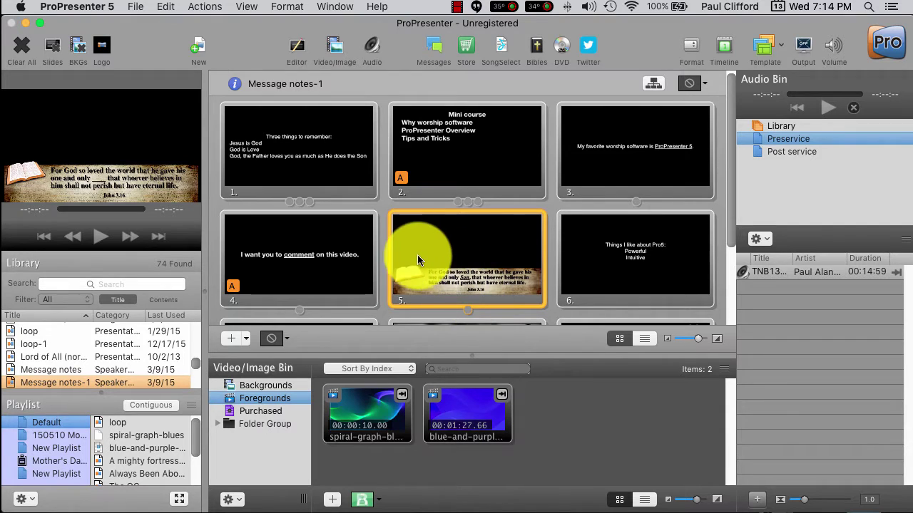
# Create a new template named 'new scripture' and save it, opening a blank Template Editor slide.
pyautogui.click(771, 47)
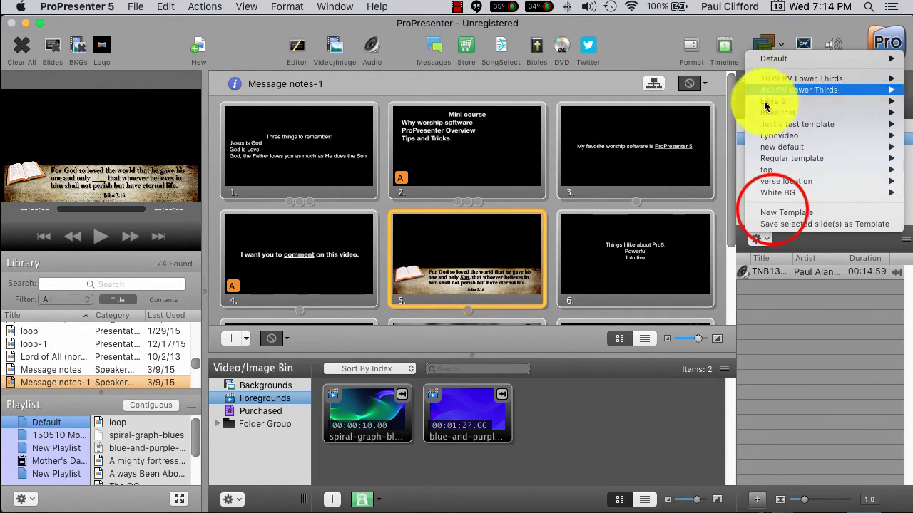
pyautogui.click(777, 212)
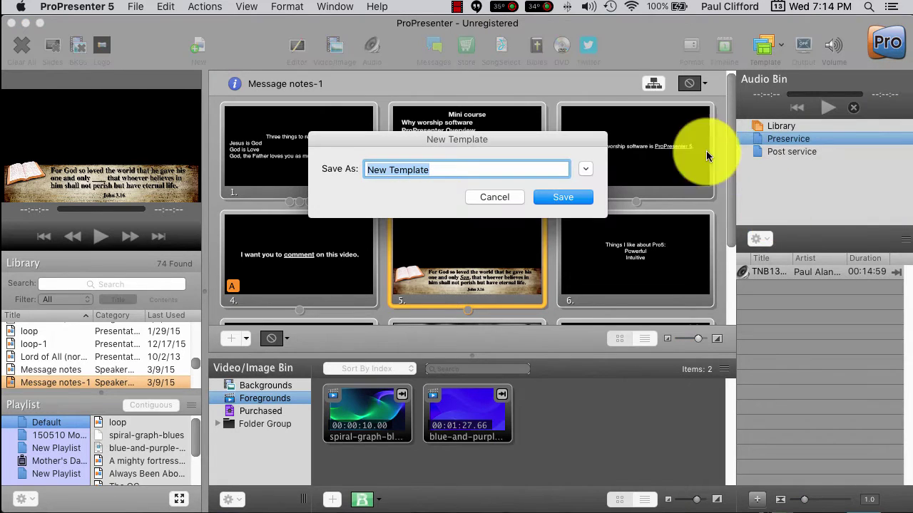
pyautogui.write('new scripture')
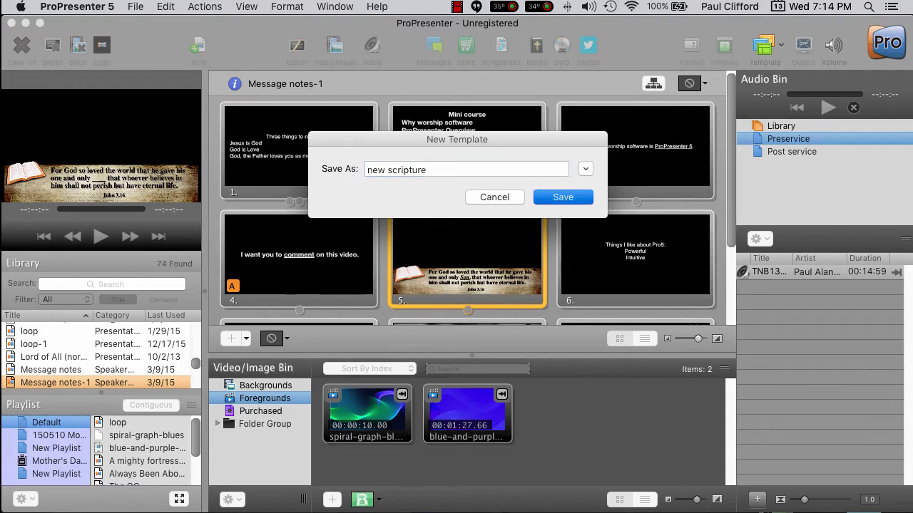
pyautogui.click(566, 198)
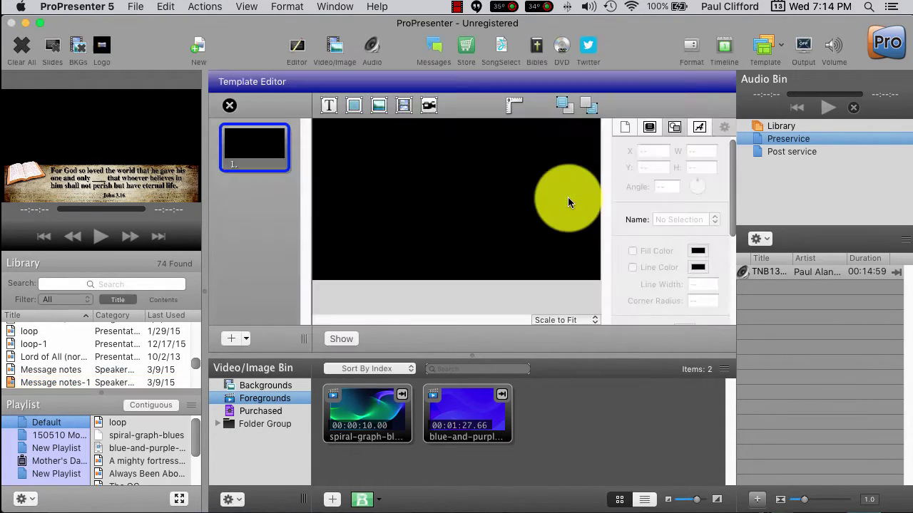
# Add a text box, move it to the slide's lower area, and stretch it wide and taller.
pyautogui.click(329, 105)
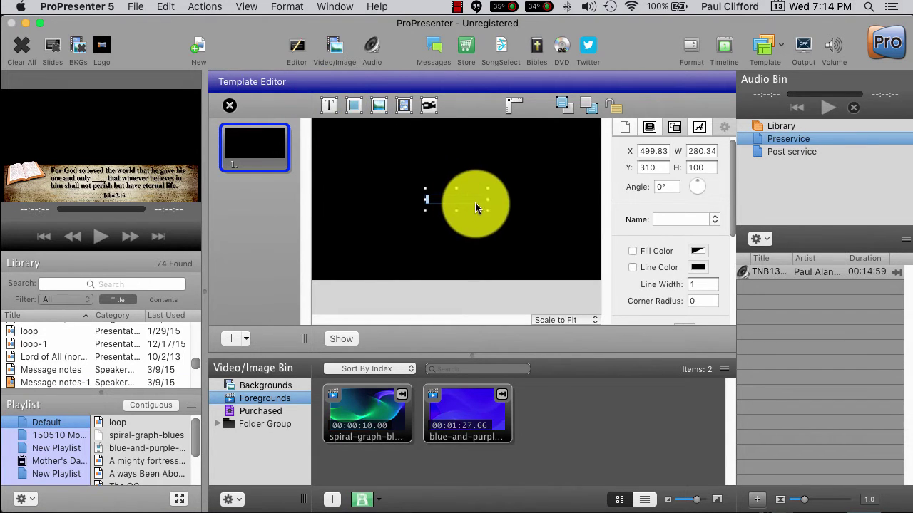
pyautogui.click(441, 196)
pyautogui.moveTo(442, 195); pyautogui.dragTo(593, 233)
pyautogui.click(376, 236)
pyautogui.click(454, 249)
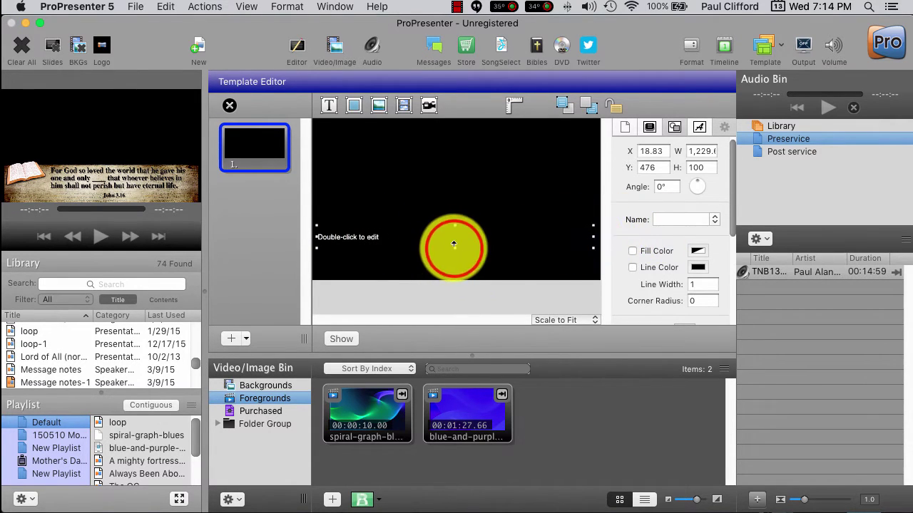
pyautogui.click(452, 240)
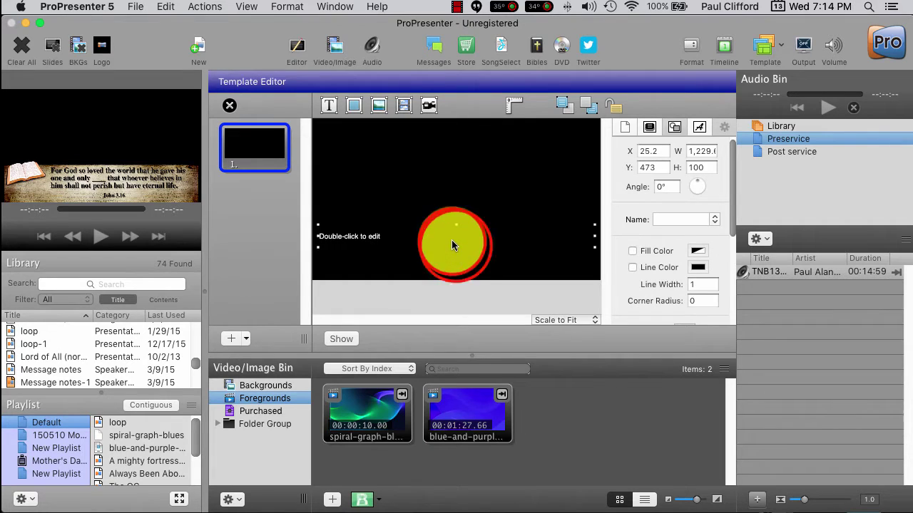
pyautogui.moveTo(456, 242); pyautogui.dragTo(457, 258)
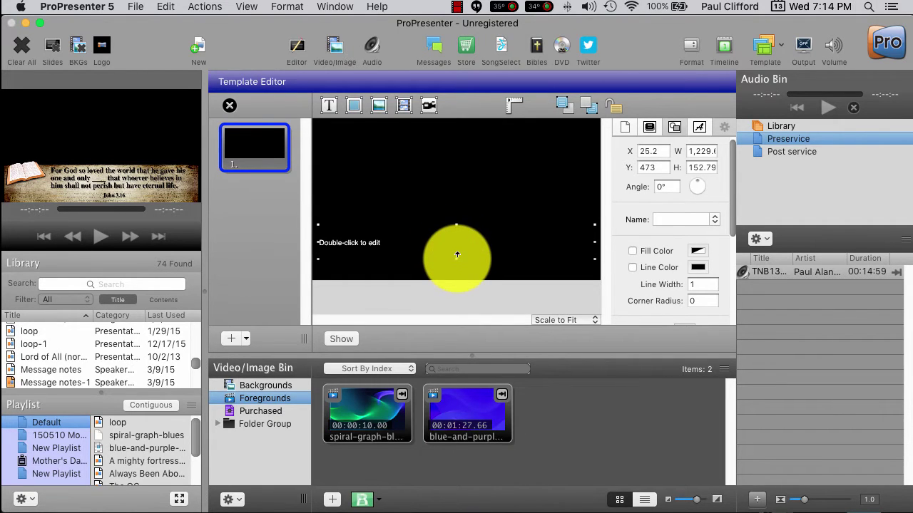
# Type the John 3:16 verse 'For God so loved the world…' into the box and select it all.
pyautogui.click(372, 242)
pyautogui.doubleClick(371, 244)
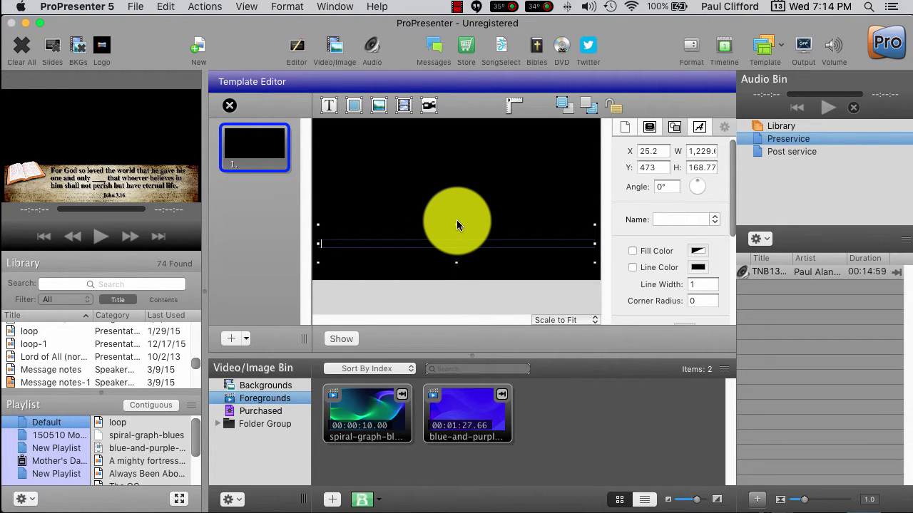
pyautogui.write('For God so loved the')
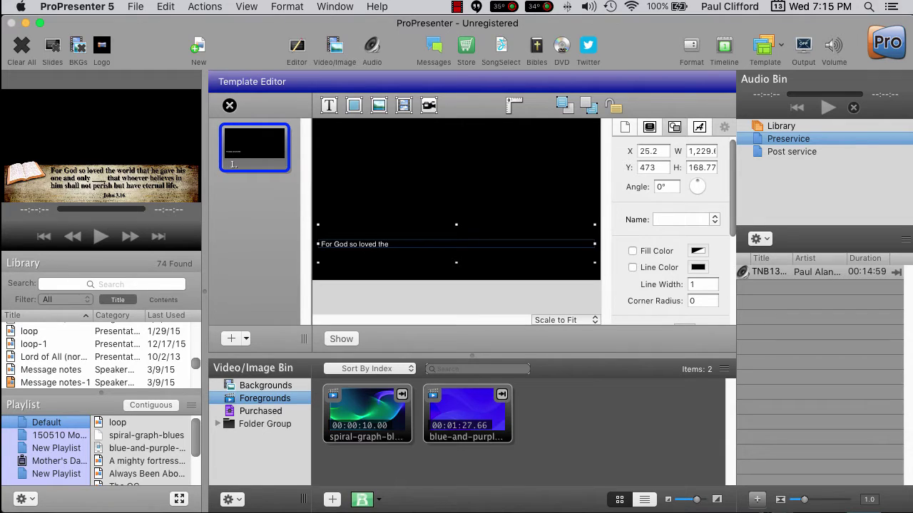
pyautogui.write('ld')
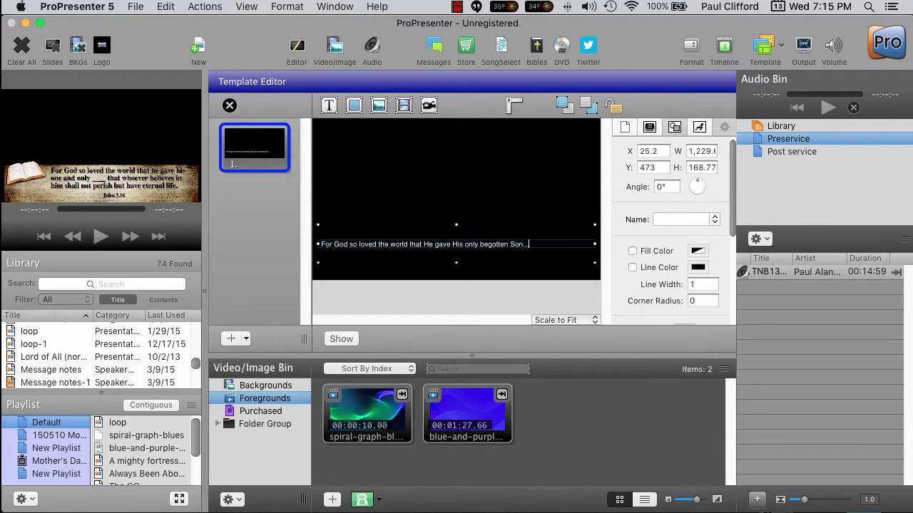
pyautogui.press('super+a')
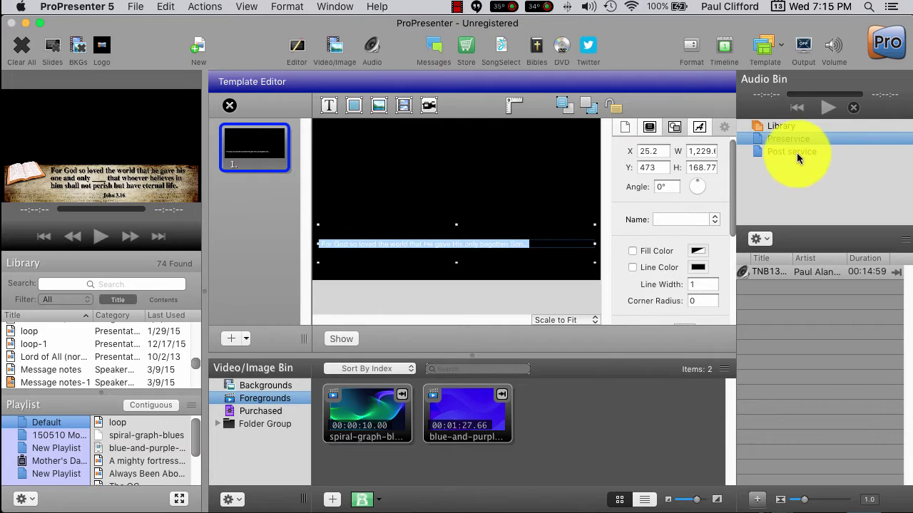
# Raise the verse text size to 44 in the text inspector.
pyautogui.click(702, 126)
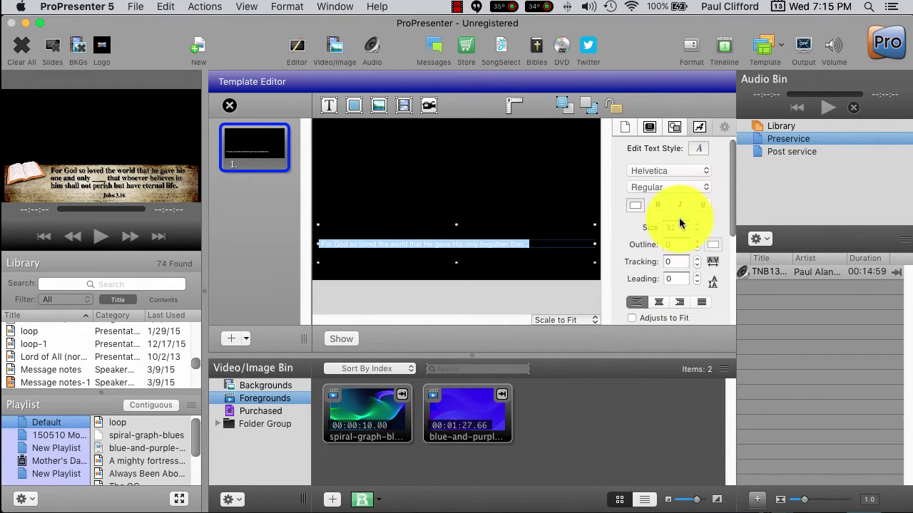
pyautogui.click(693, 227)
pyautogui.click(696, 225)
pyautogui.click(697, 225)
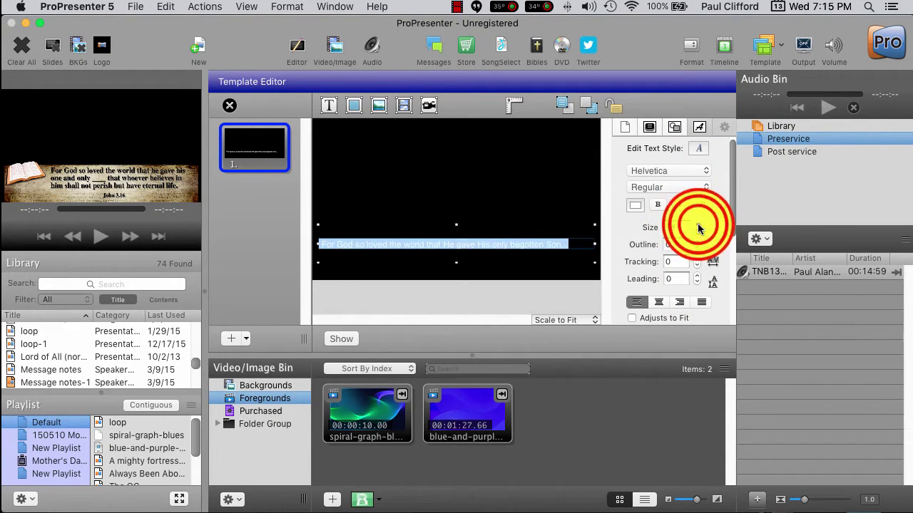
pyautogui.click(697, 226)
pyautogui.click(698, 227)
pyautogui.click(698, 227)
pyautogui.click(698, 227)
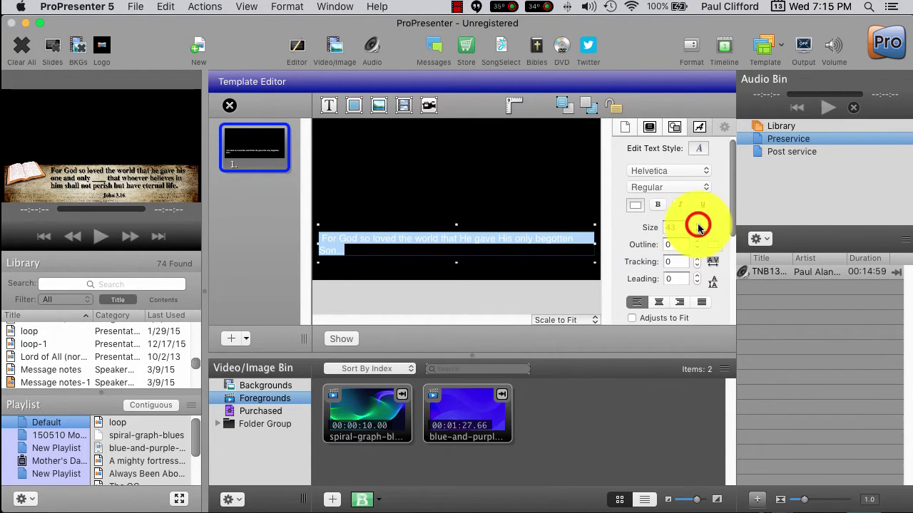
pyautogui.click(698, 227)
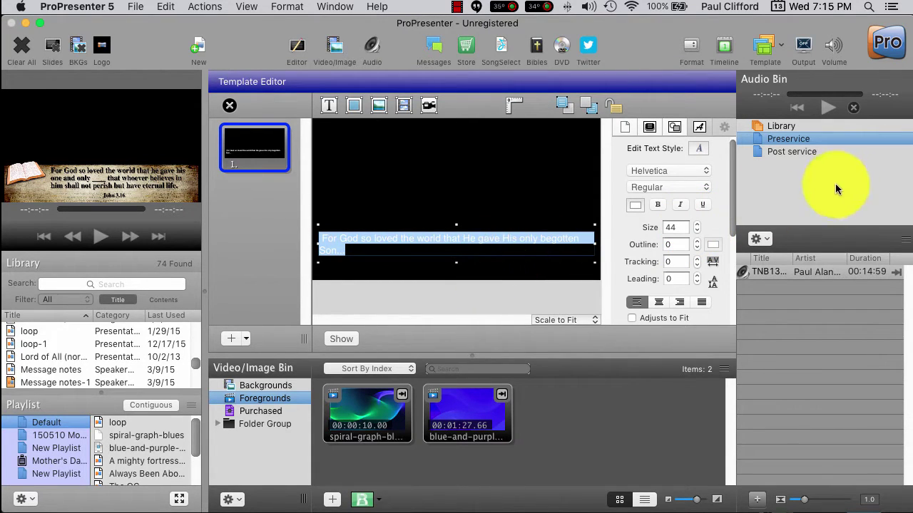
# Make the verse text bold, then add a second empty text box for the reference.
pyautogui.click(662, 188)
pyautogui.click(658, 204)
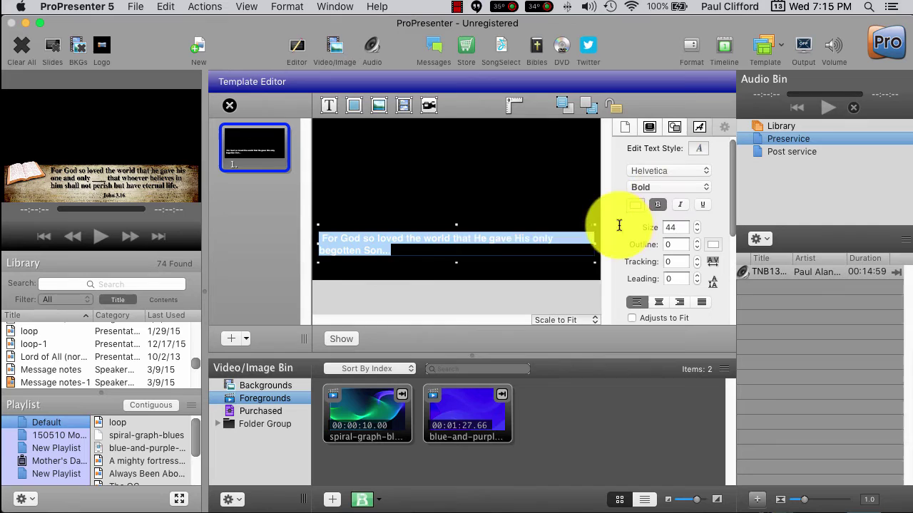
pyautogui.click(483, 263)
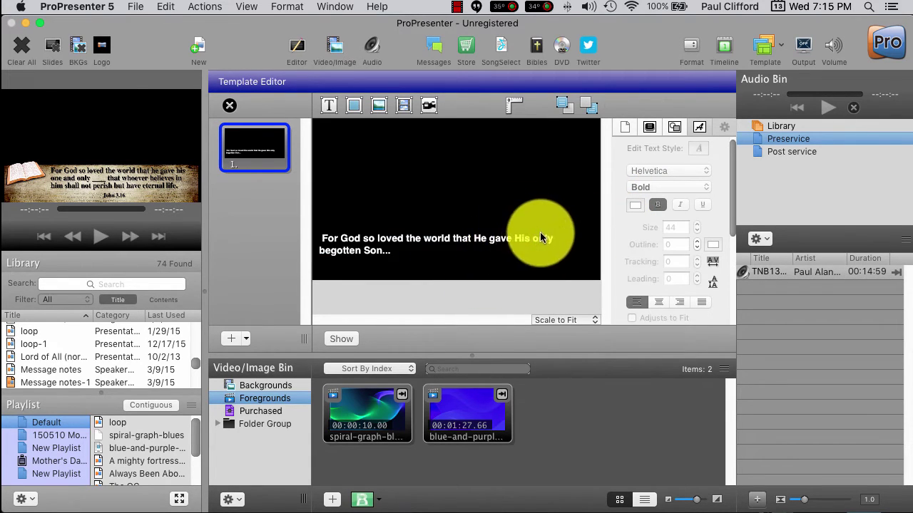
pyautogui.click(329, 106)
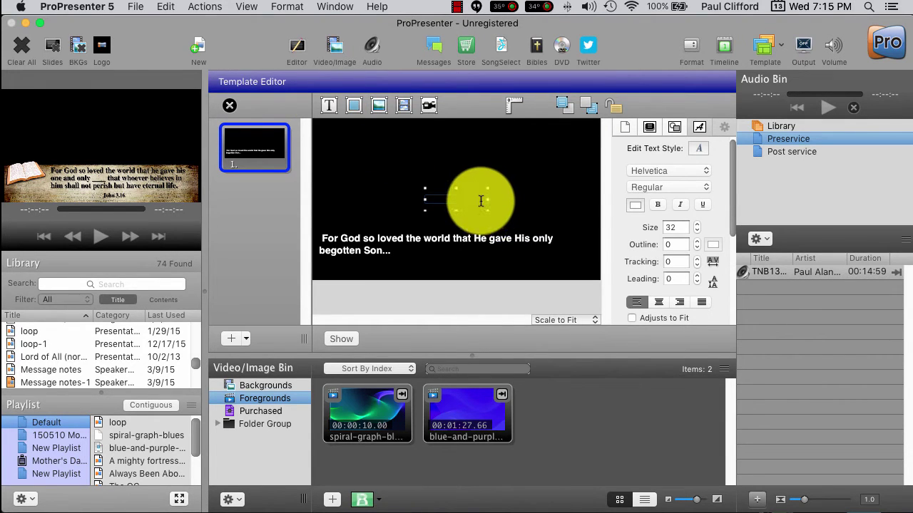
# Enter 'John 3:16' right-aligned in bold italic and move it to the slide's lower right.
pyautogui.write('John 3:16')
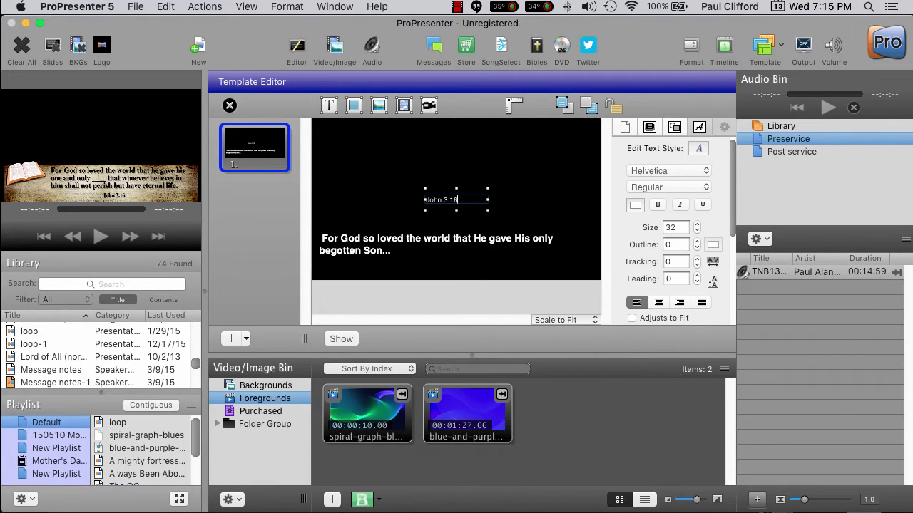
pyautogui.click(680, 302)
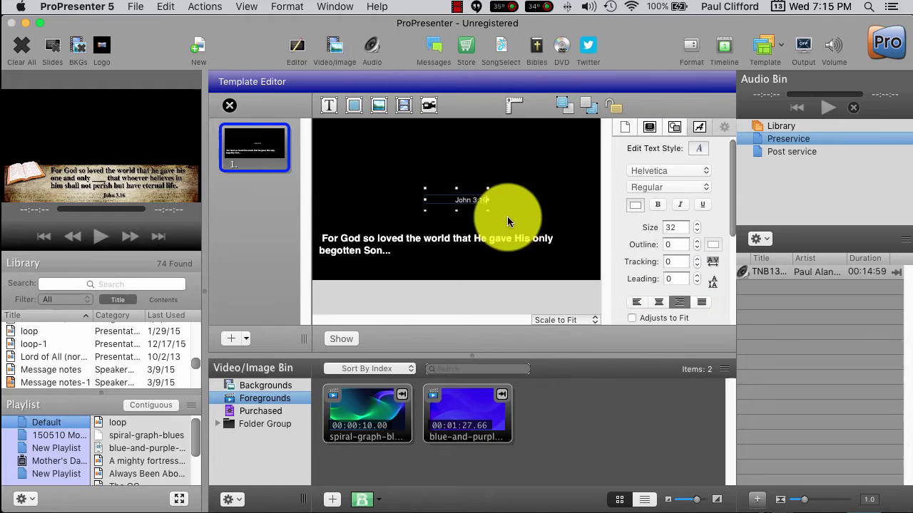
pyautogui.doubleClick(473, 200)
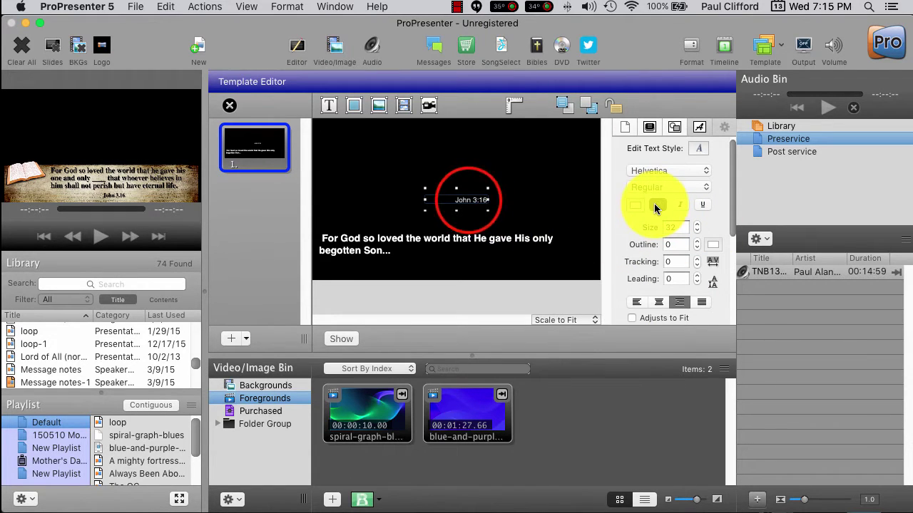
pyautogui.click(472, 200)
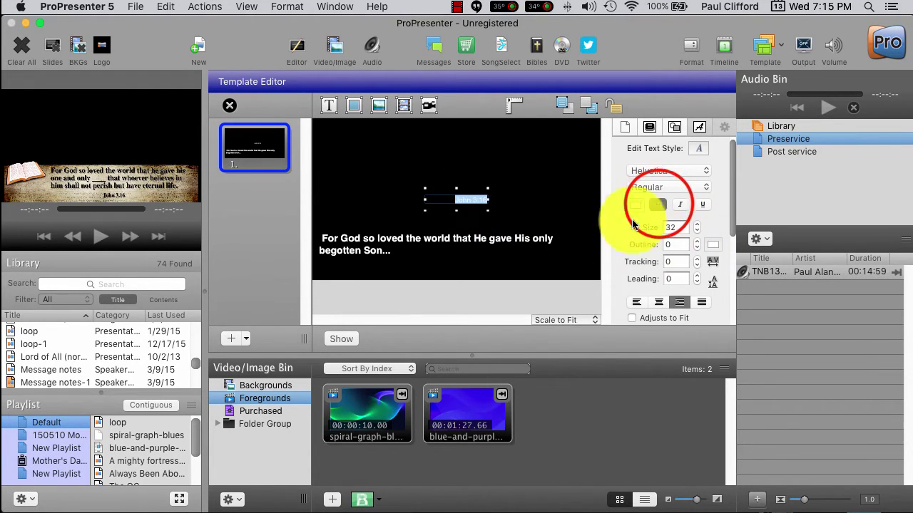
pyautogui.click(658, 206)
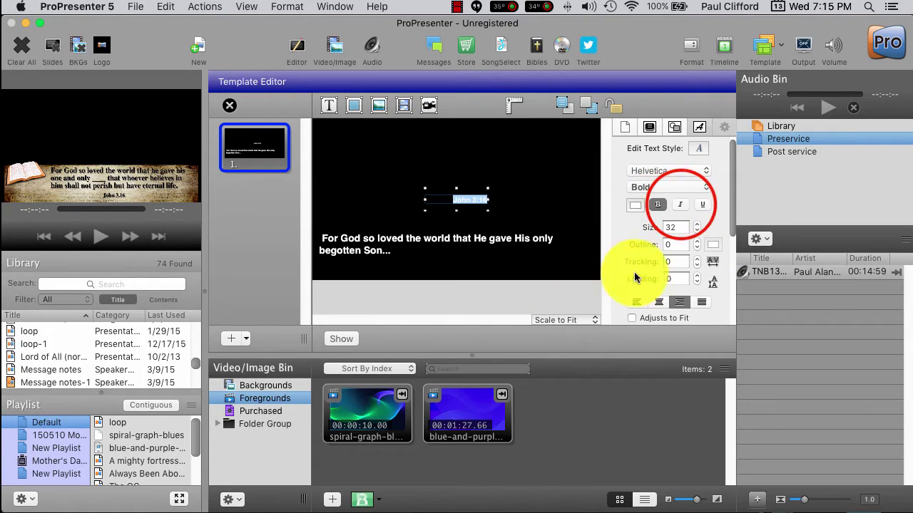
pyautogui.click(681, 204)
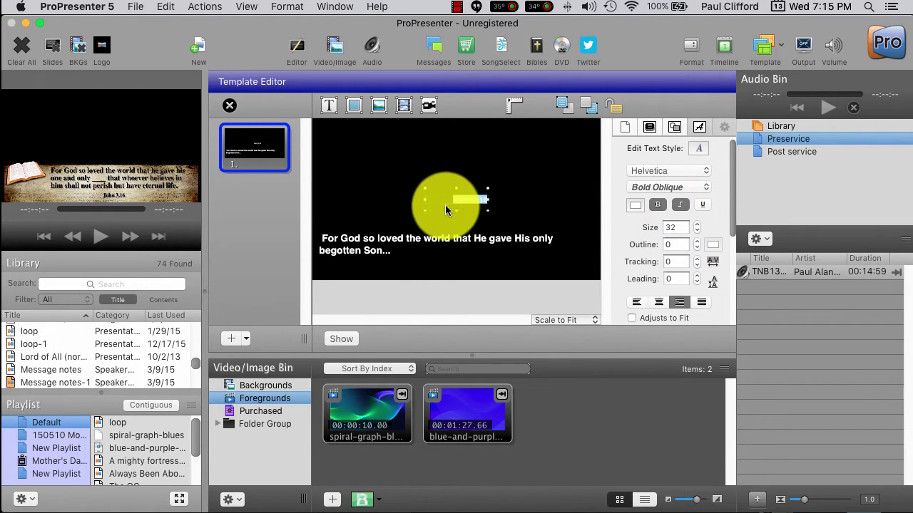
pyautogui.moveTo(439, 204); pyautogui.dragTo(556, 263)
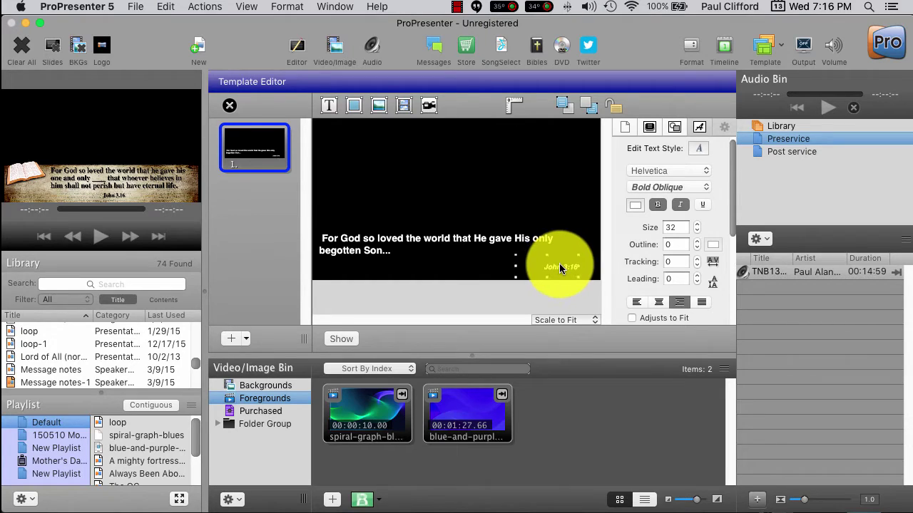
# Nudge the verse box slightly right and show its position, size and name properties.
pyautogui.click(473, 258)
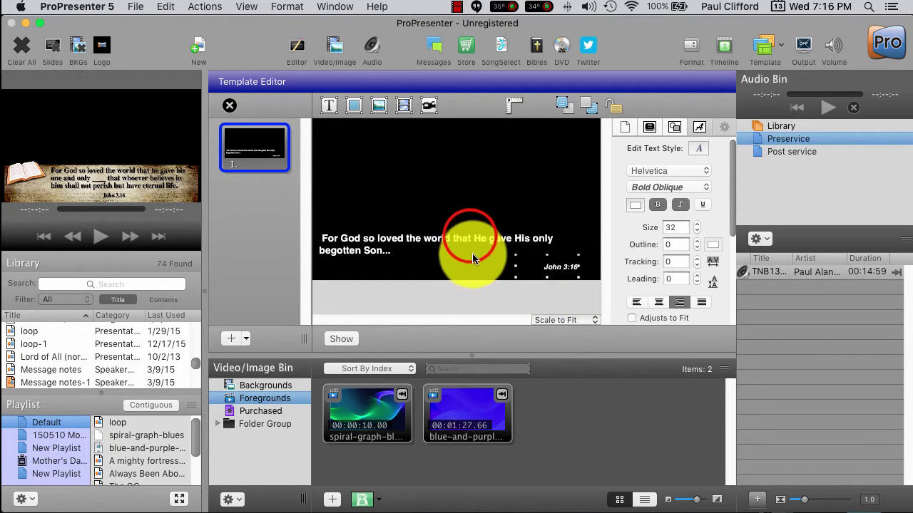
pyautogui.moveTo(469, 235); pyautogui.dragTo(473, 235)
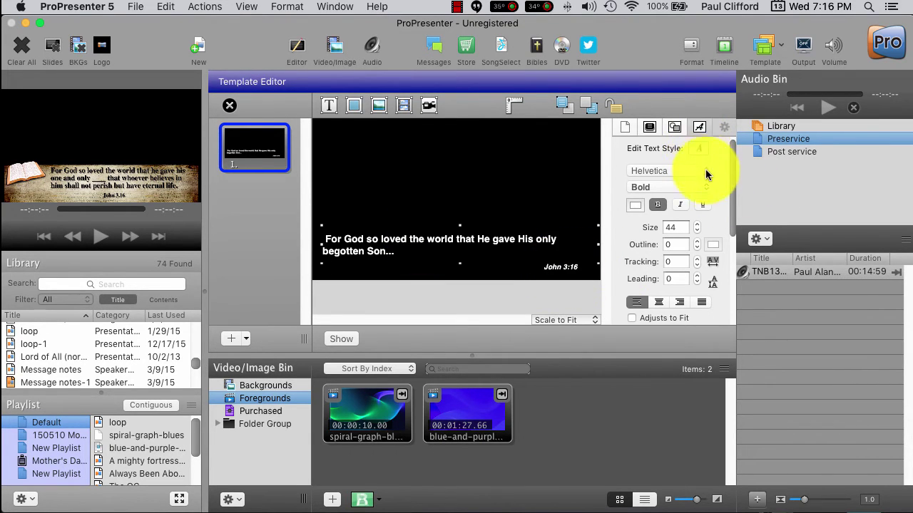
pyautogui.click(674, 128)
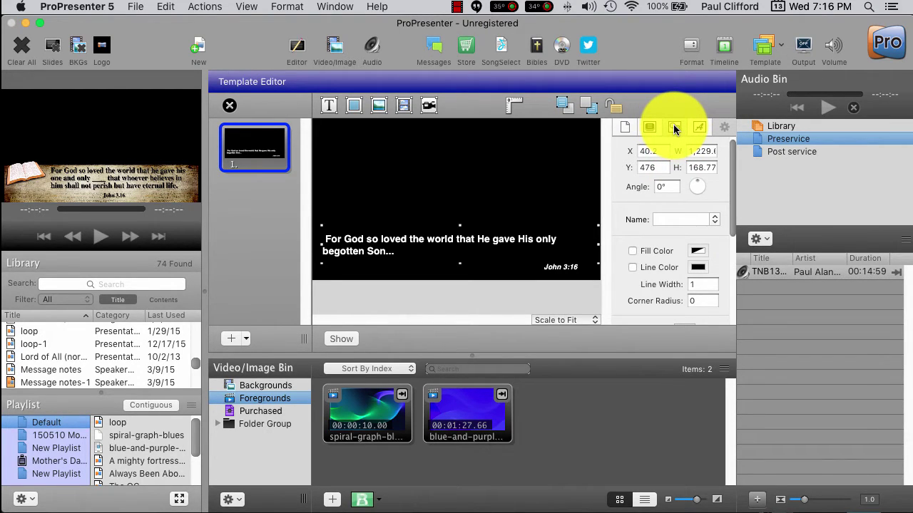
# Name the verse text box 'Bible Text'.
pyautogui.click(714, 220)
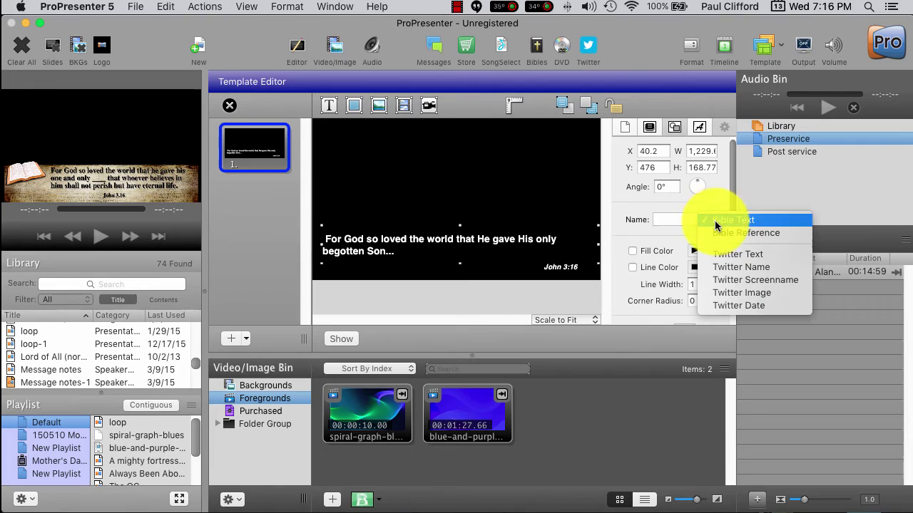
pyautogui.click(716, 226)
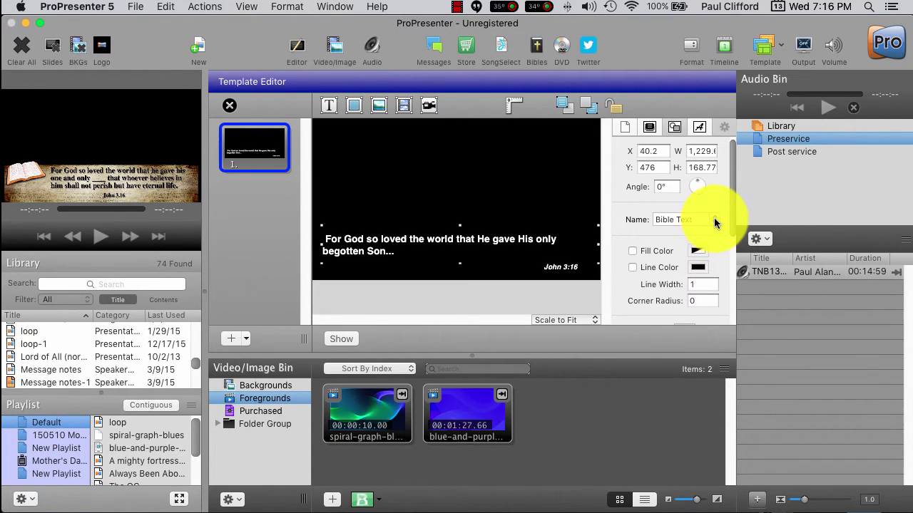
pyautogui.click(714, 219)
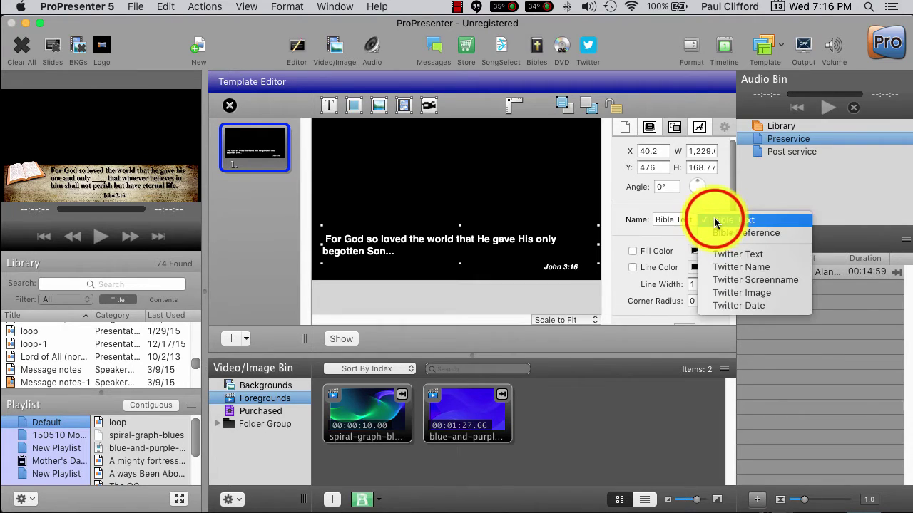
pyautogui.click(714, 220)
# Name the John 3:16 box 'Bible Reference' and close the Template Editor.
pyautogui.click(571, 269)
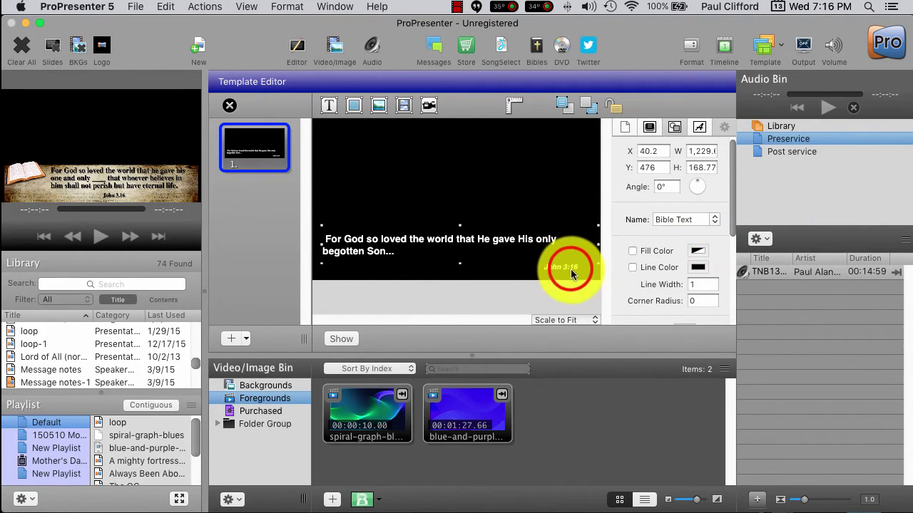
pyautogui.click(714, 220)
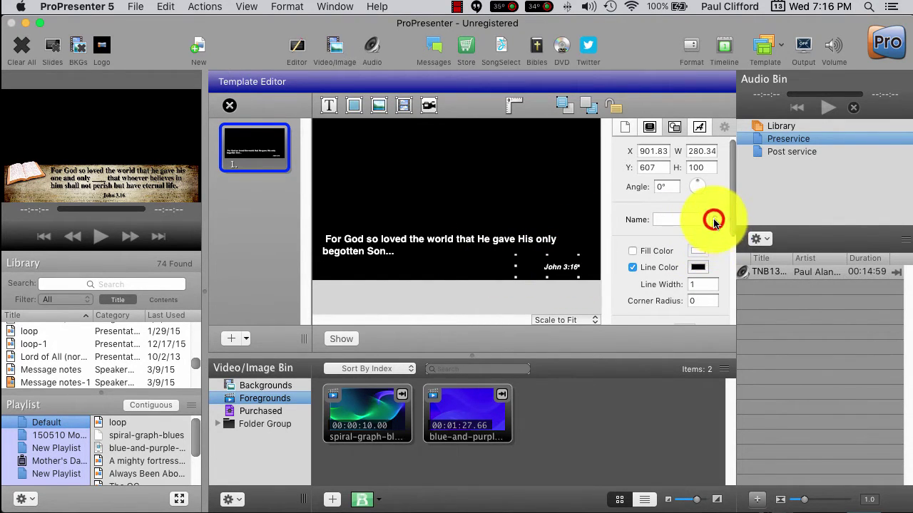
pyautogui.click(722, 236)
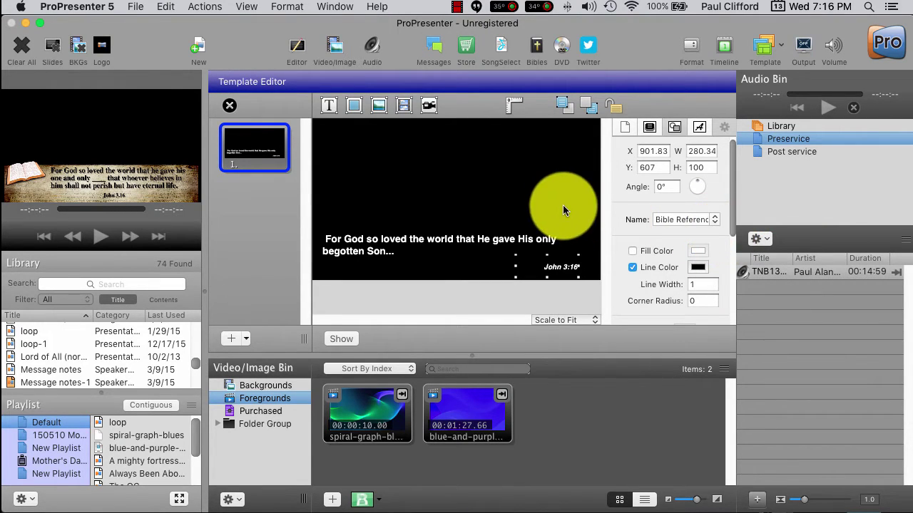
pyautogui.click(229, 105)
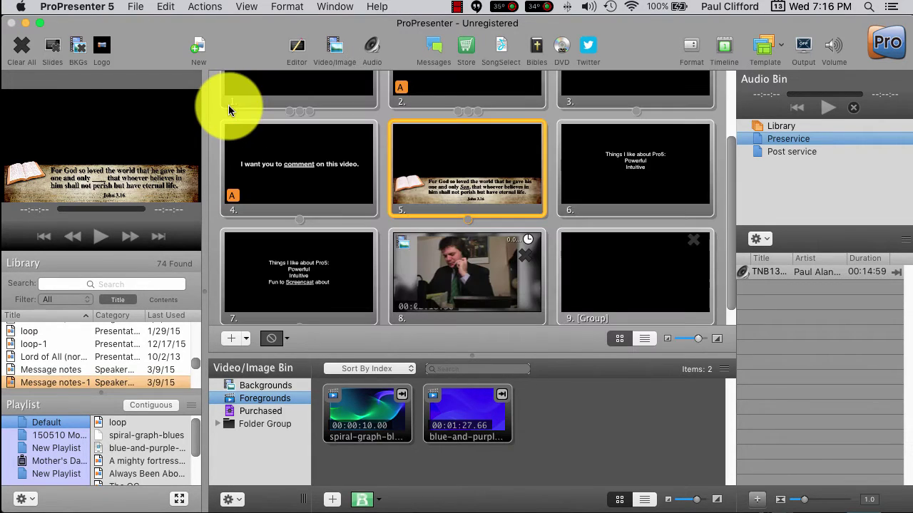
# Apply the 'new scripture' Template 1 to slide 5 from its right-click menu.
pyautogui.rightClick(461, 188)
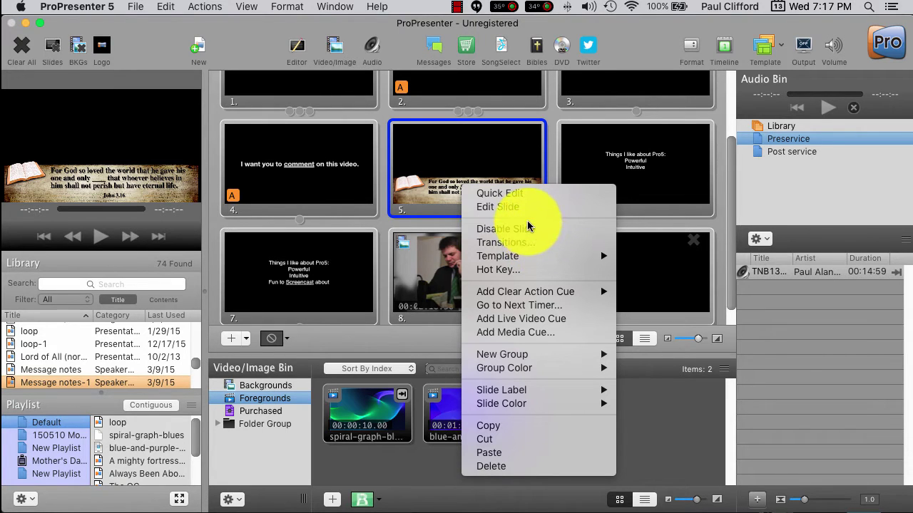
pyautogui.moveTo(522, 256)
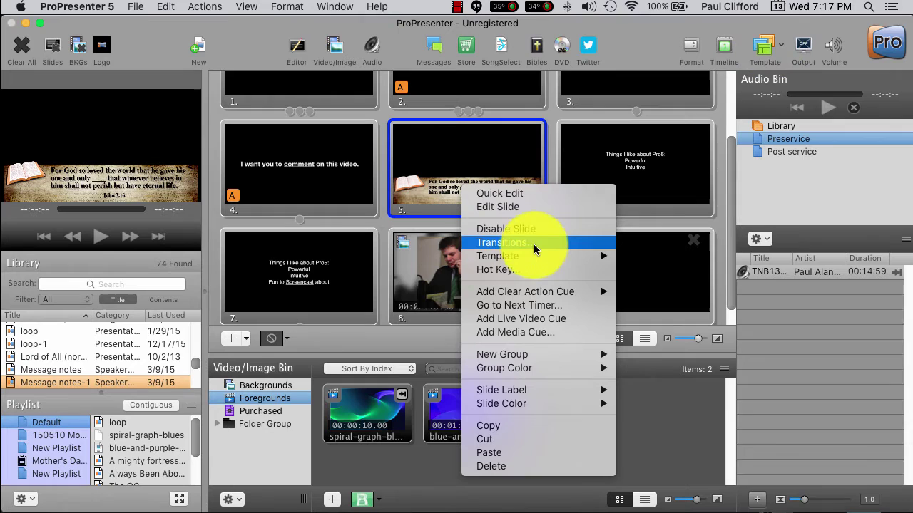
pyautogui.moveTo(561, 259)
pyautogui.moveTo(650, 294)
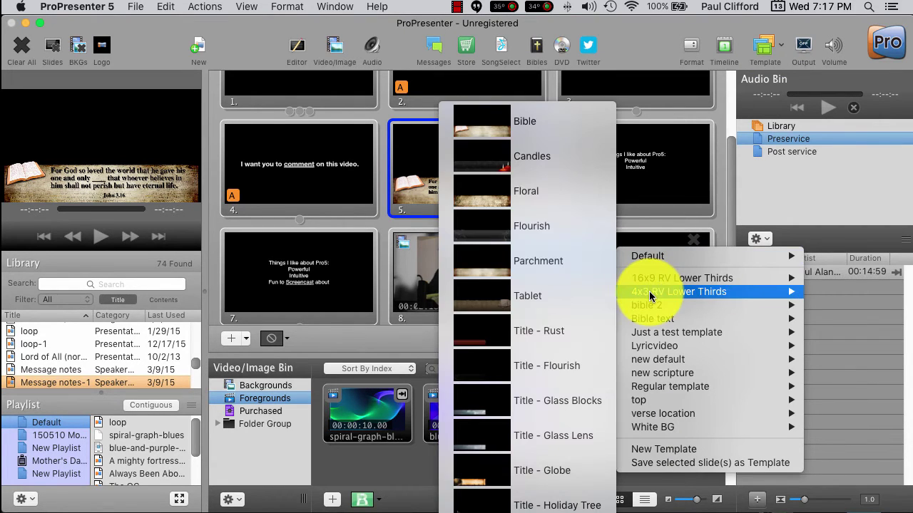
pyautogui.moveTo(631, 372)
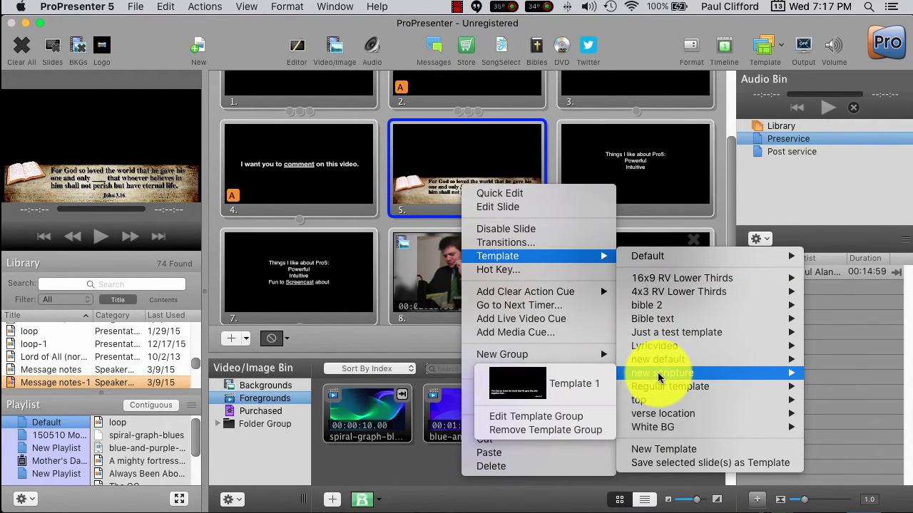
pyautogui.click(587, 383)
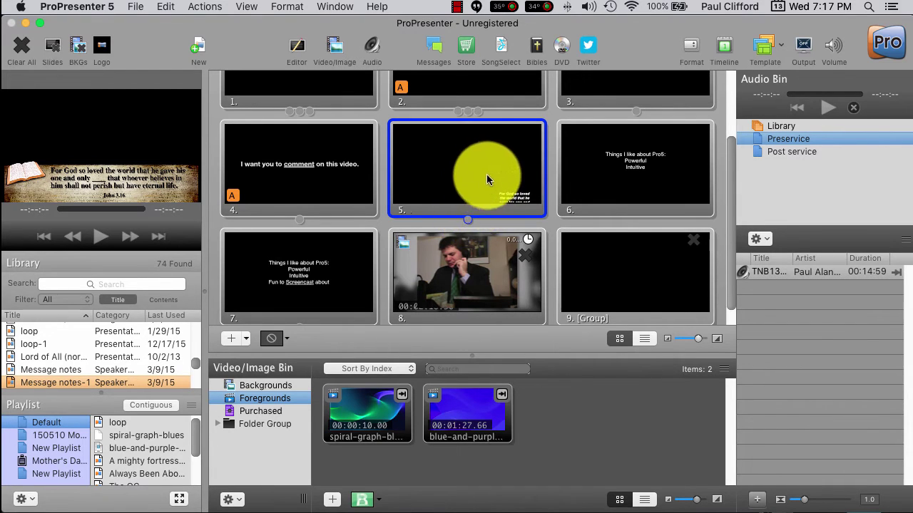
# Open the Bibles panel, float it out as a window, and dock it back.
pyautogui.click(536, 47)
pyautogui.click(722, 82)
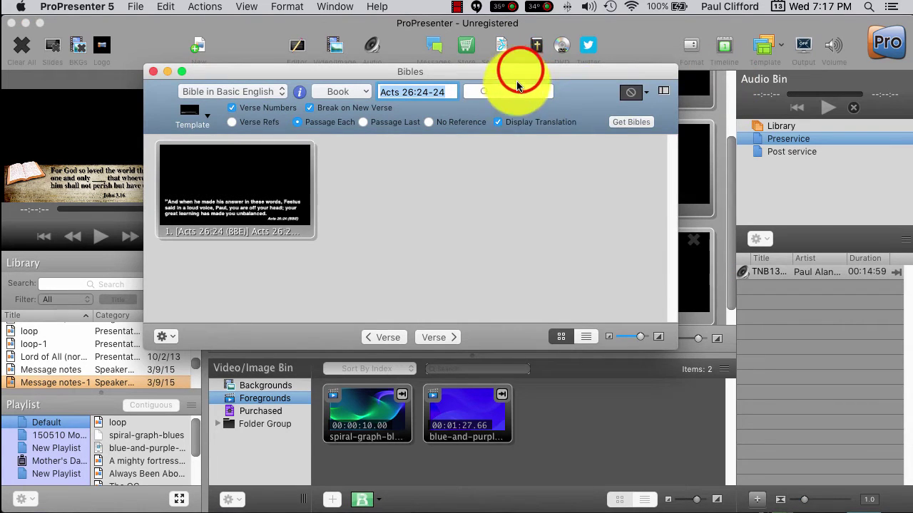
pyautogui.moveTo(518, 86); pyautogui.dragTo(570, 92)
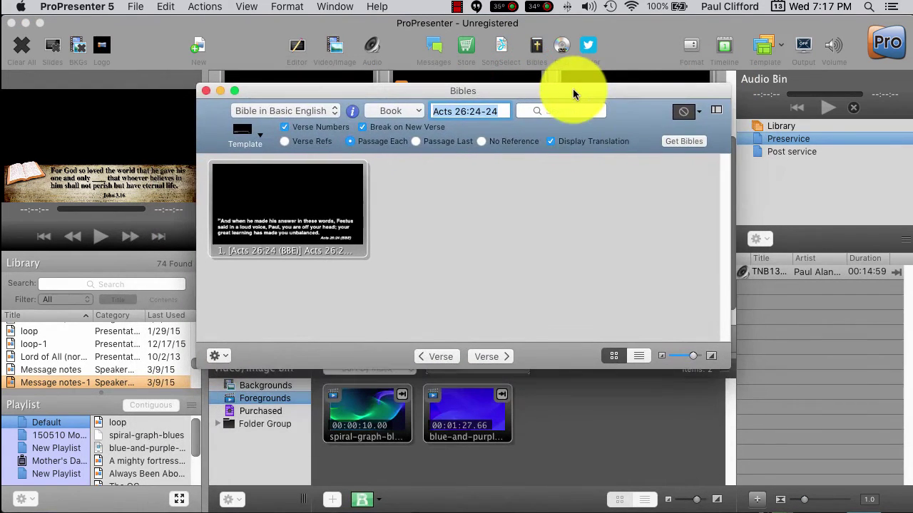
pyautogui.click(717, 113)
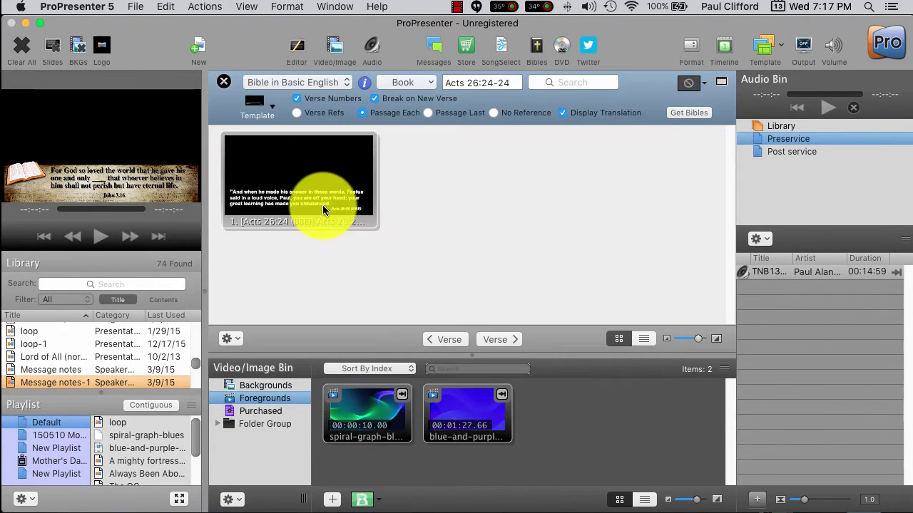
# Put the Acts 26:24 passage slide live.
pyautogui.click(239, 9)
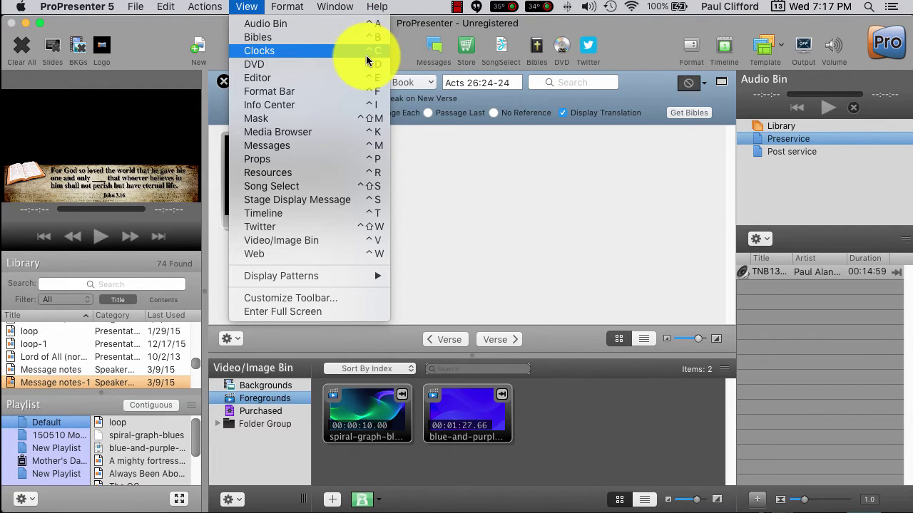
pyautogui.click(650, 87)
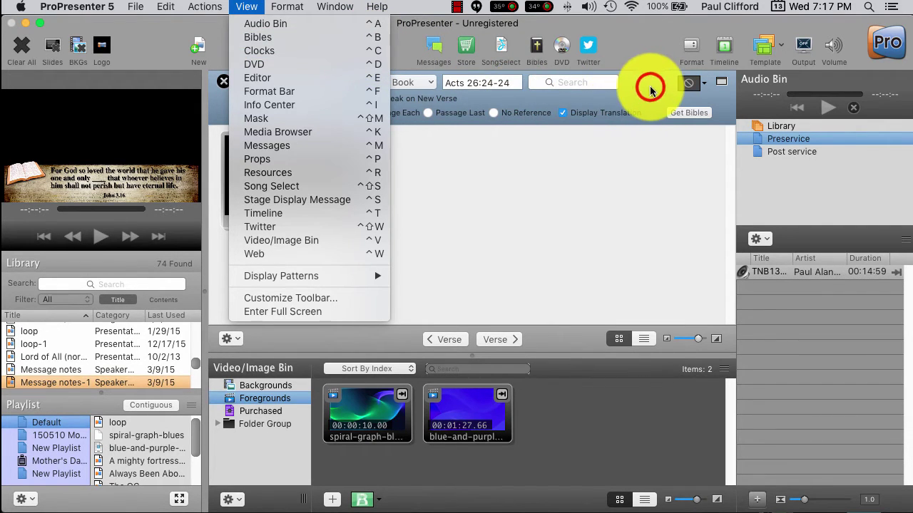
pyautogui.click(314, 194)
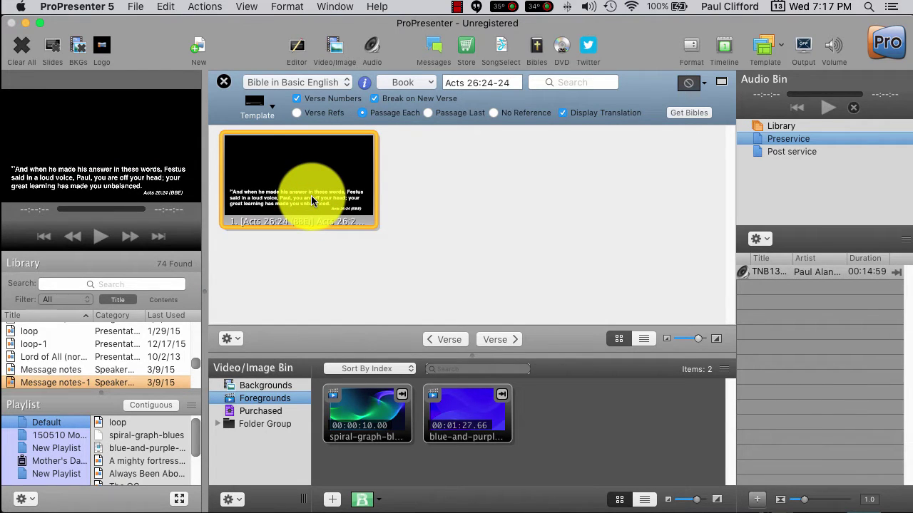
# Try the Bible template on the Acts 26:24 passage.
pyautogui.click(272, 112)
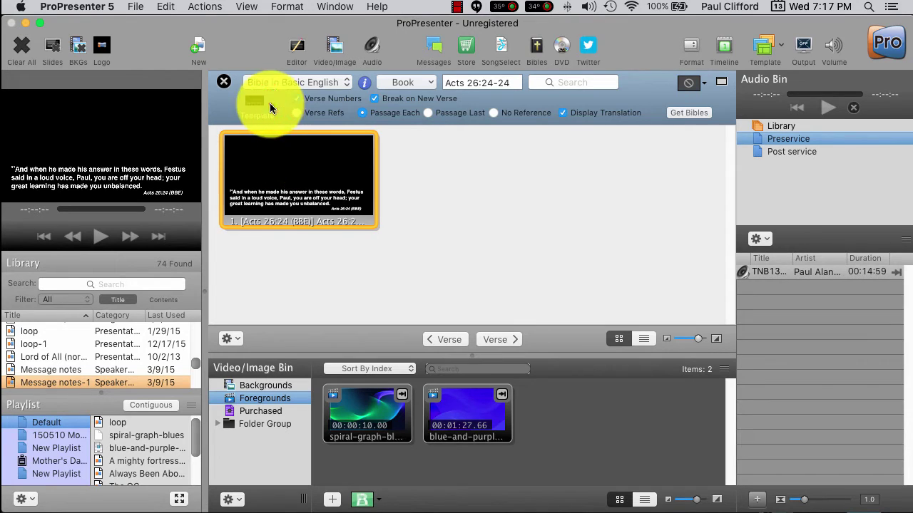
pyautogui.click(270, 104)
pyautogui.moveTo(290, 135)
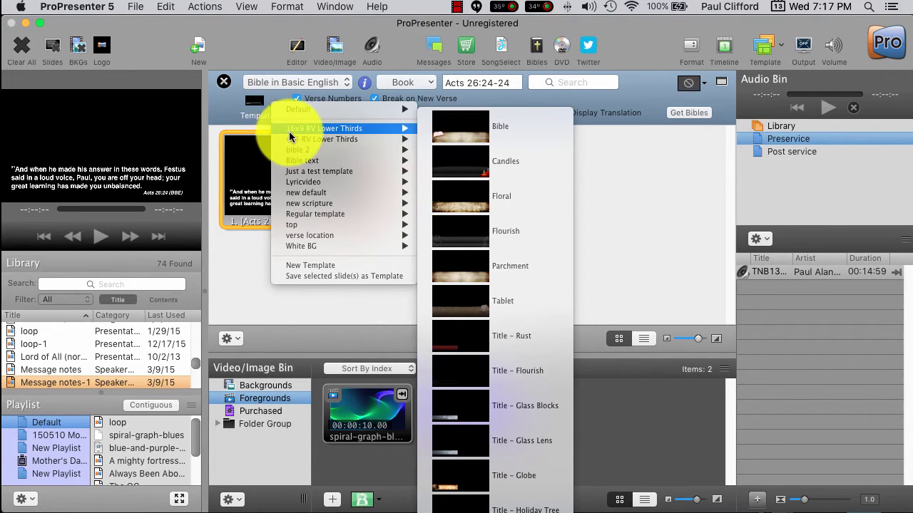
pyautogui.click(453, 127)
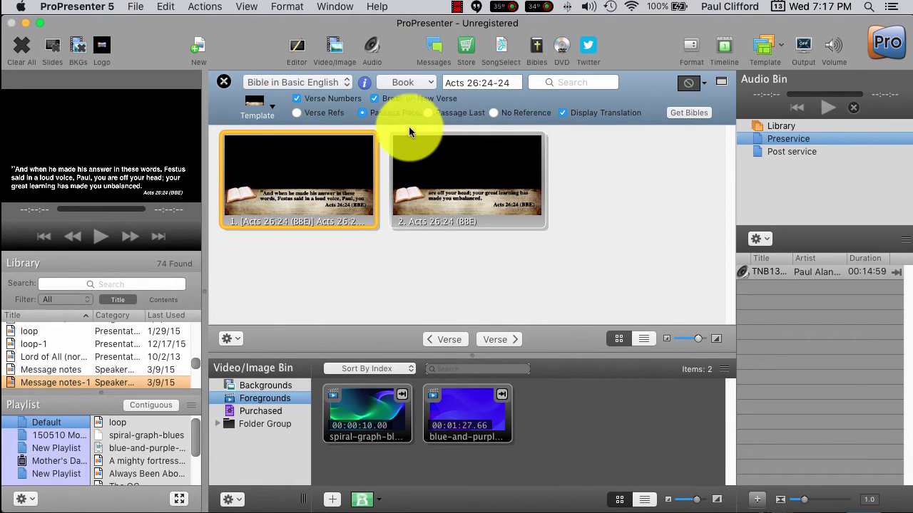
# Switch the passage to the 'new scripture' Template 1.
pyautogui.click(267, 107)
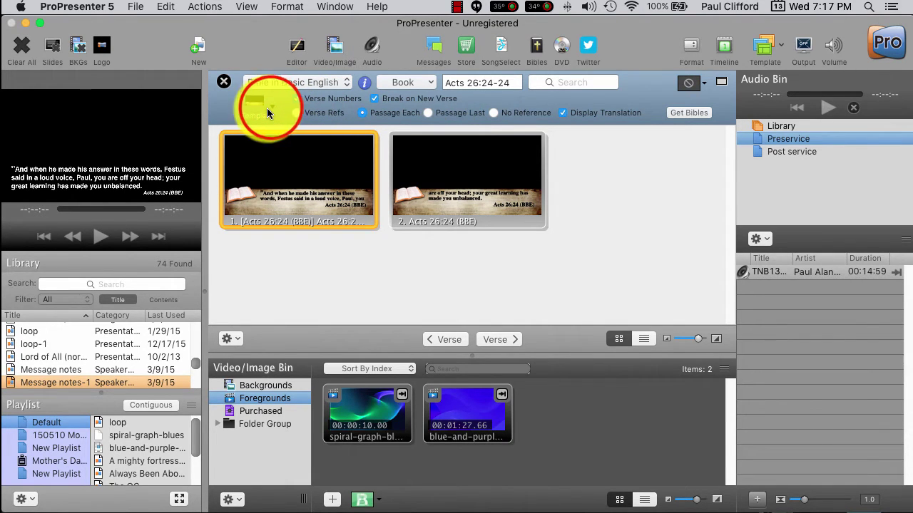
pyautogui.click(270, 107)
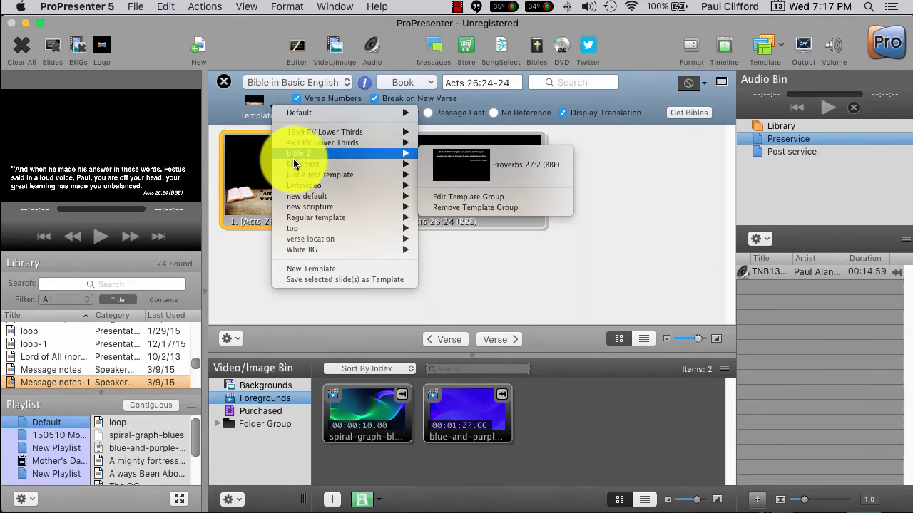
pyautogui.moveTo(304, 179)
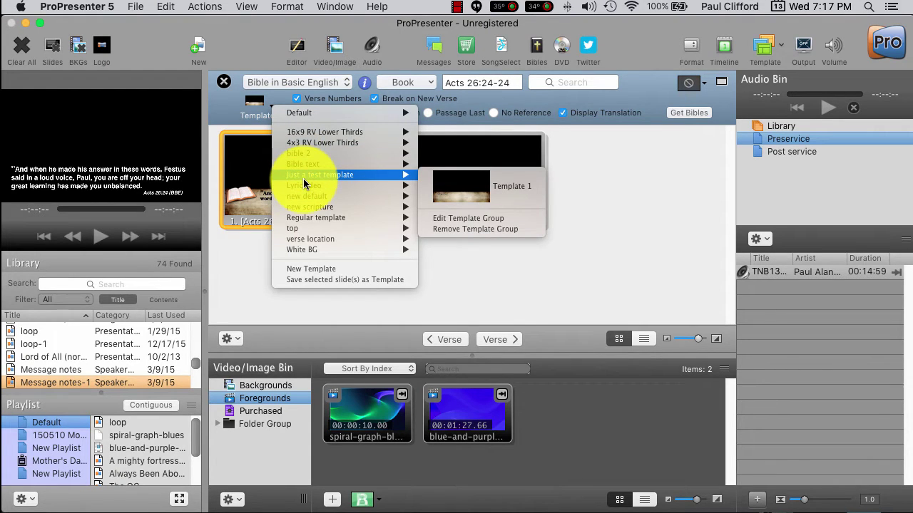
pyautogui.moveTo(321, 217)
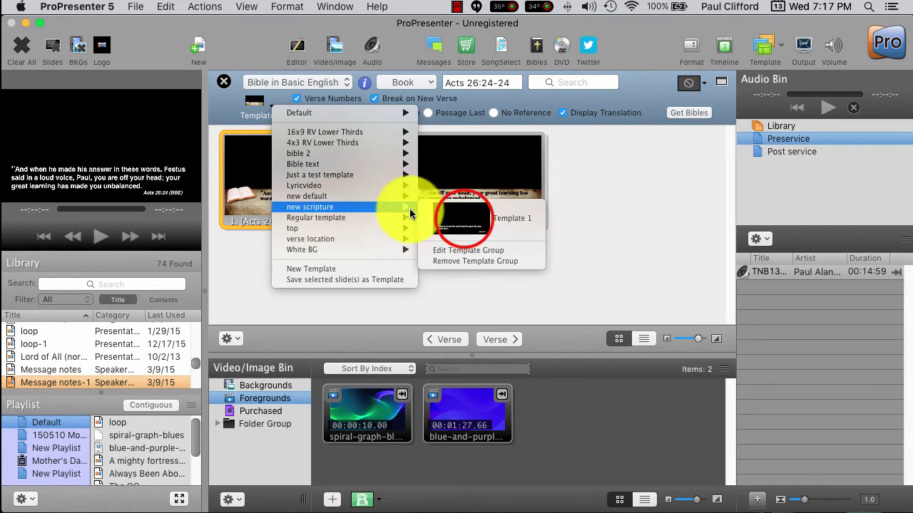
pyautogui.click(464, 222)
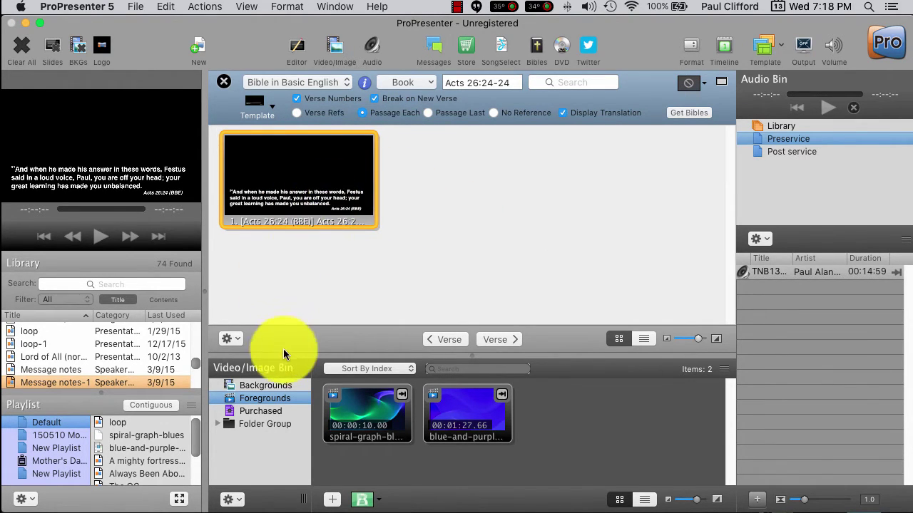
# Copy the Acts 26:24 slide to the current document and close the Bibles panel.
pyautogui.click(241, 339)
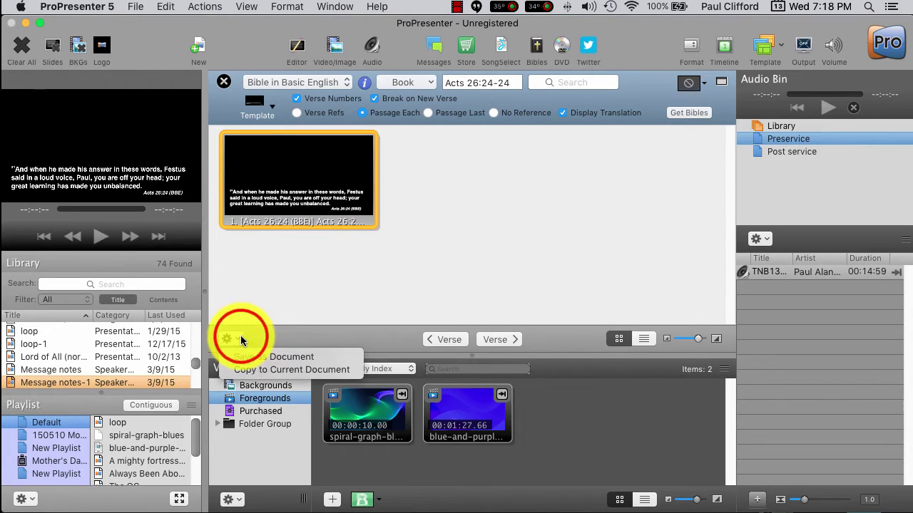
pyautogui.click(258, 371)
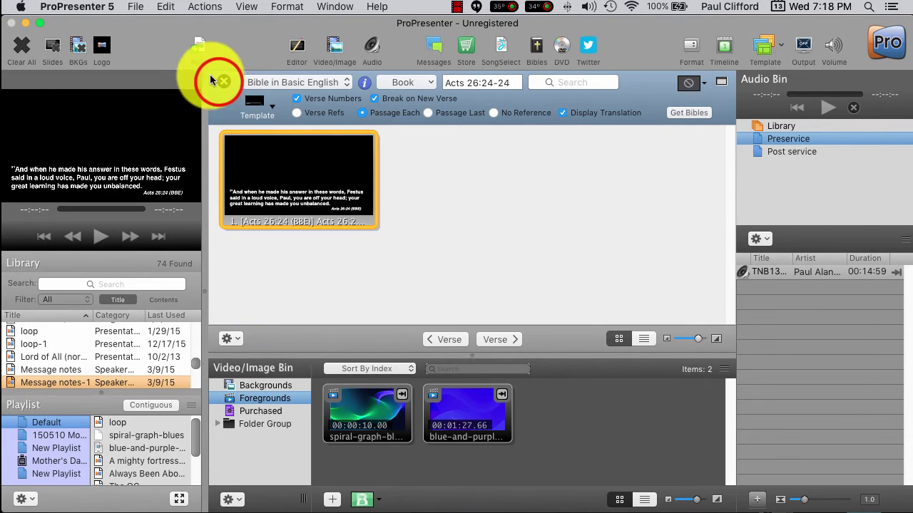
pyautogui.click(223, 81)
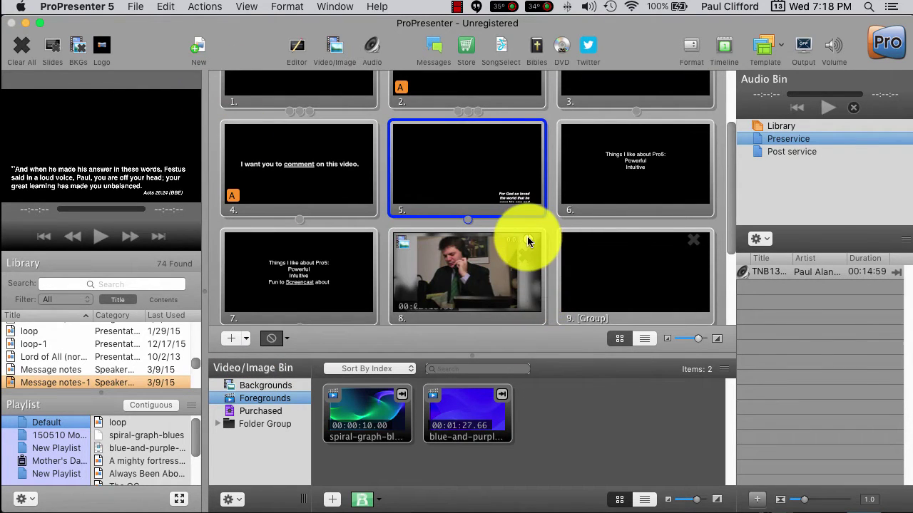
# Put slide 10, the copied Acts 26:24 (BBE) scripture slide, live.
pyautogui.scroll(-5, 527, 241)
pyautogui.click(337, 245)
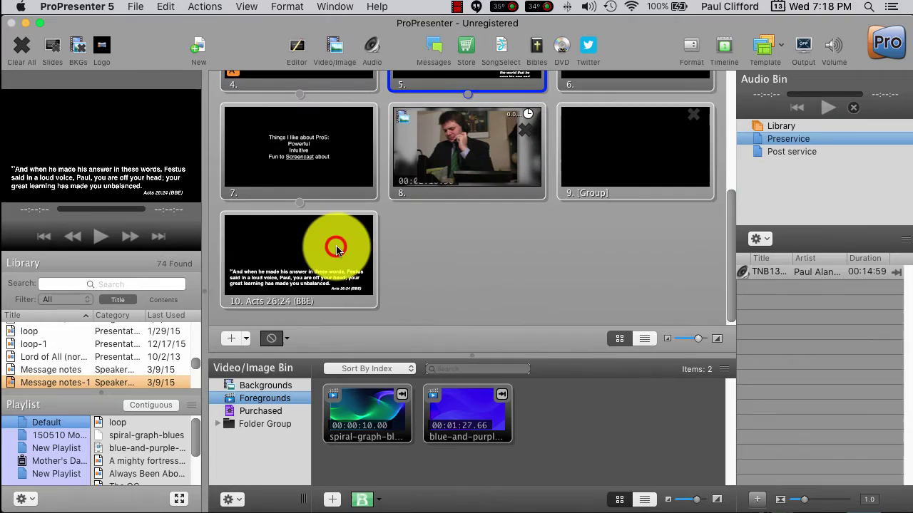